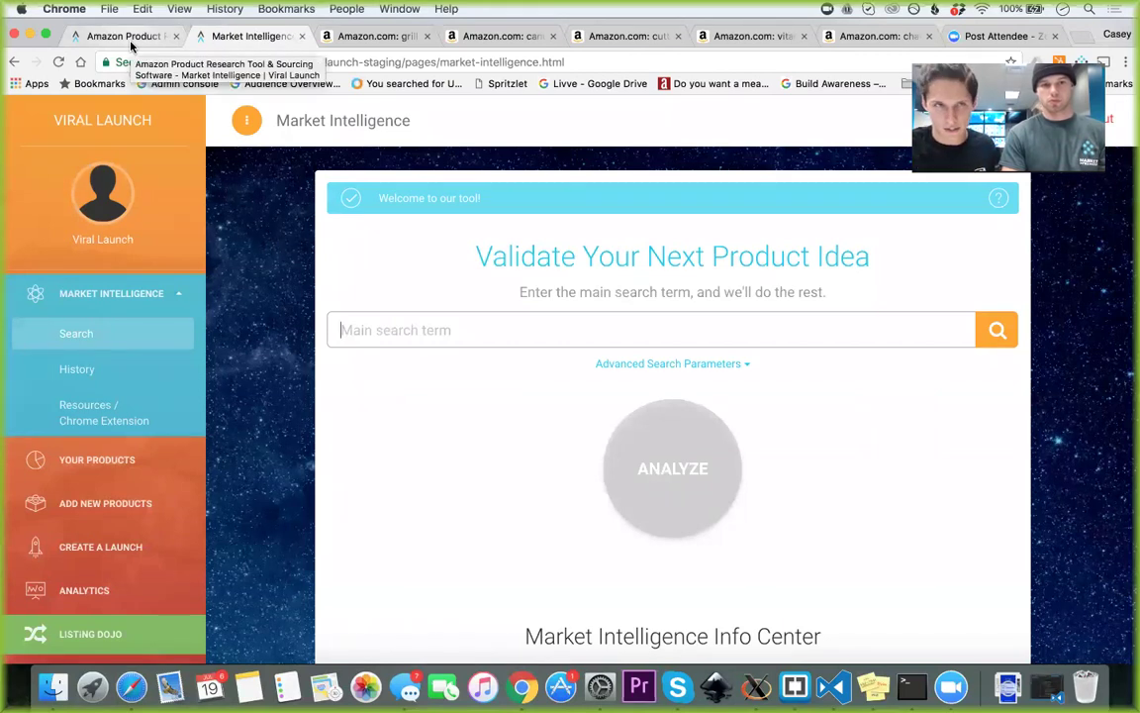
- Look over the public Market Intelligence page and its list of Viral Launch services, returning to the web tool's search page
{"action": "left_click", "coordinate": [128, 38]}
{"action": "mouse_move", "coordinate": [495, 167]}
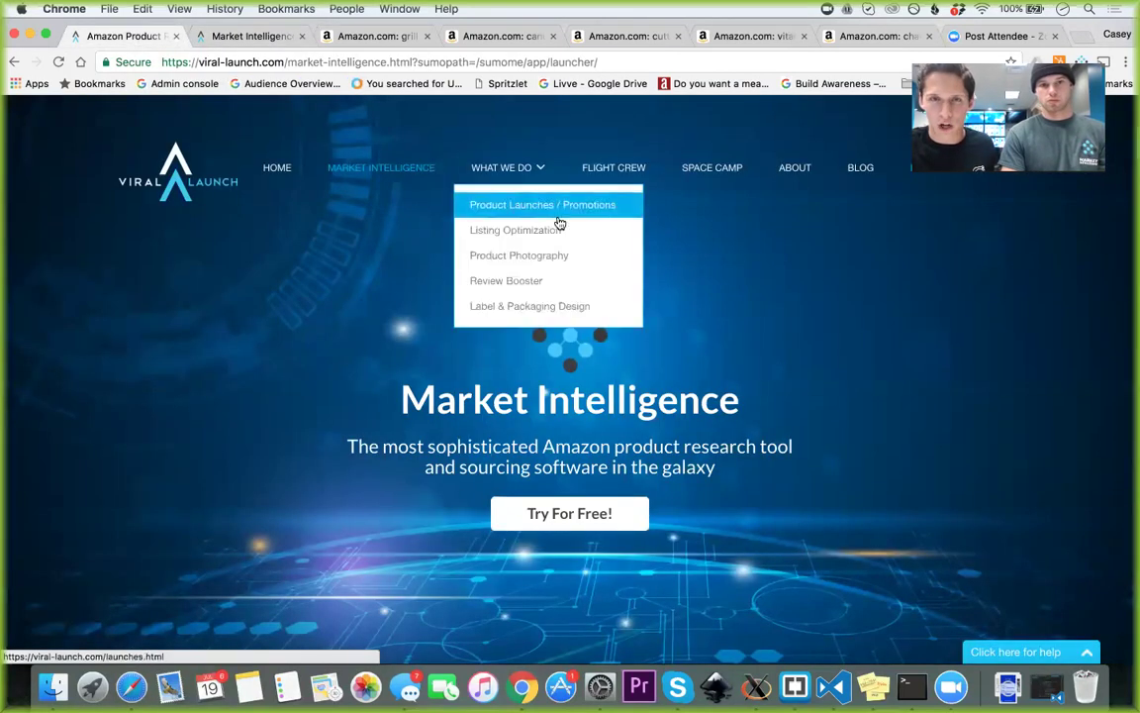
{"action": "mouse_move", "coordinate": [911, 175]}
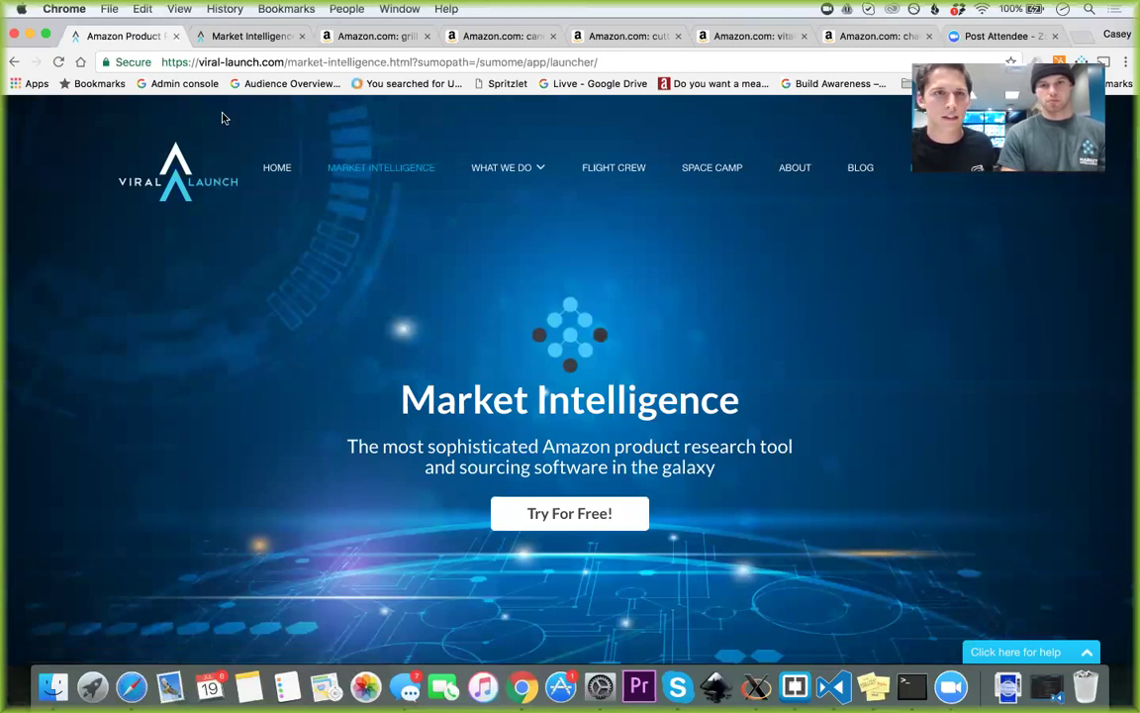
{"action": "left_click", "coordinate": [212, 36]}
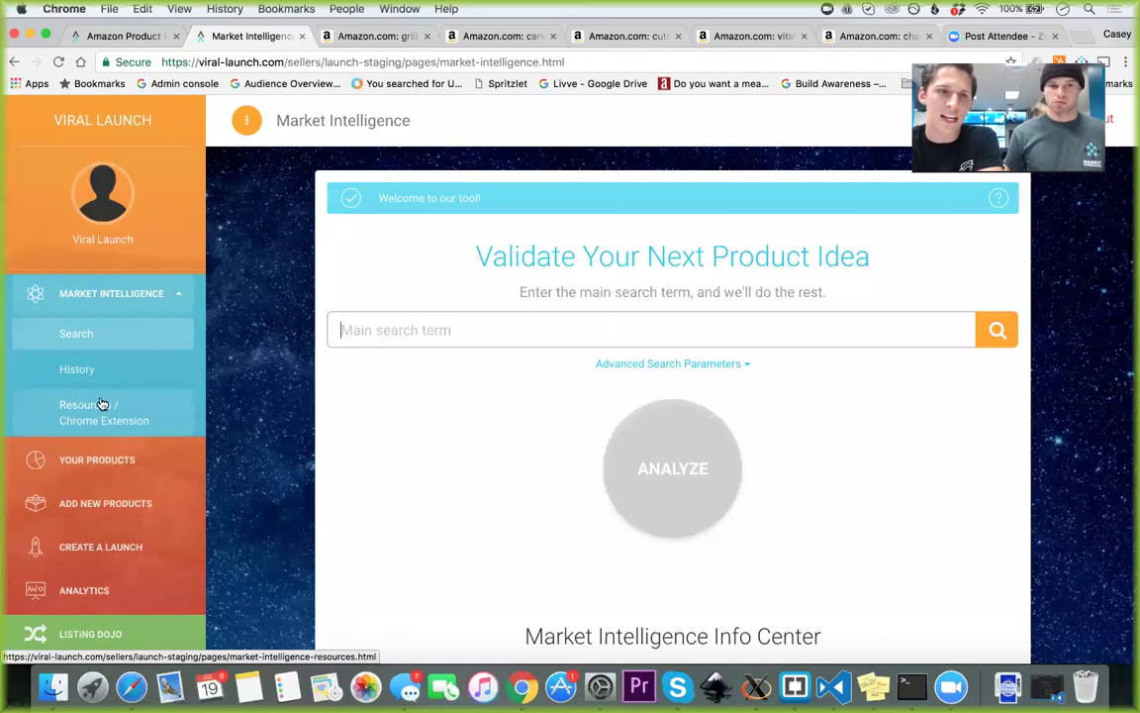
- View the browser extension's grill gloves results on Amazon and return to the Market Intelligence web search
{"action": "left_click", "coordinate": [397, 318]}
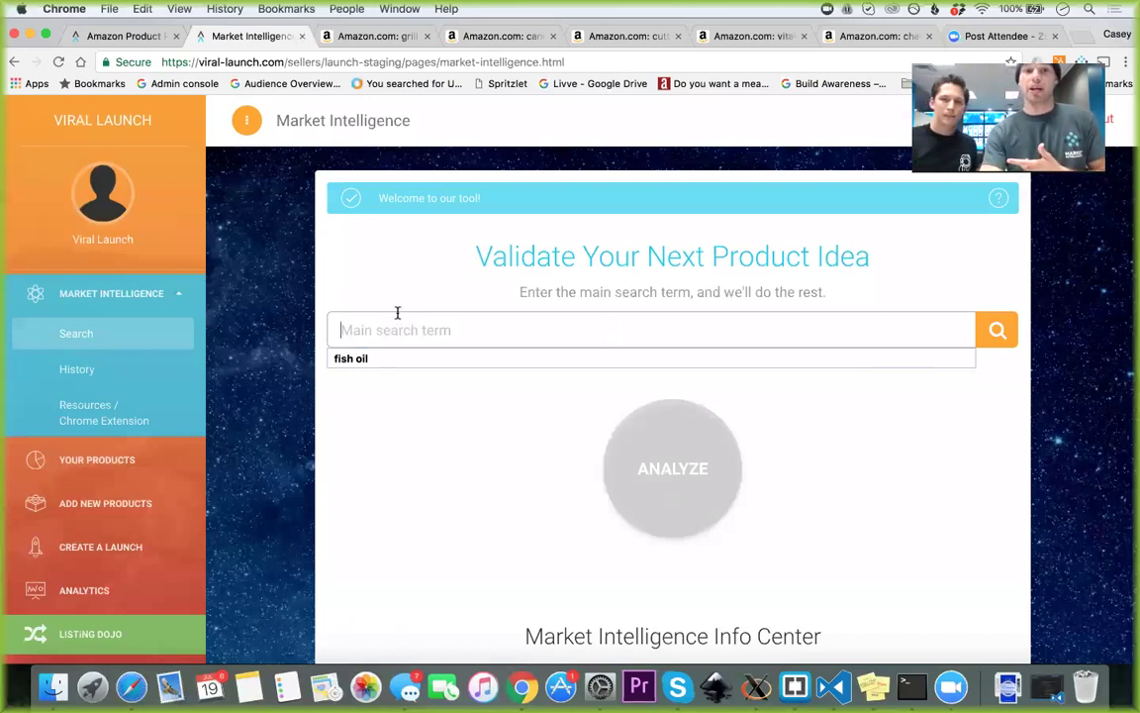
{"action": "left_click", "coordinate": [359, 37]}
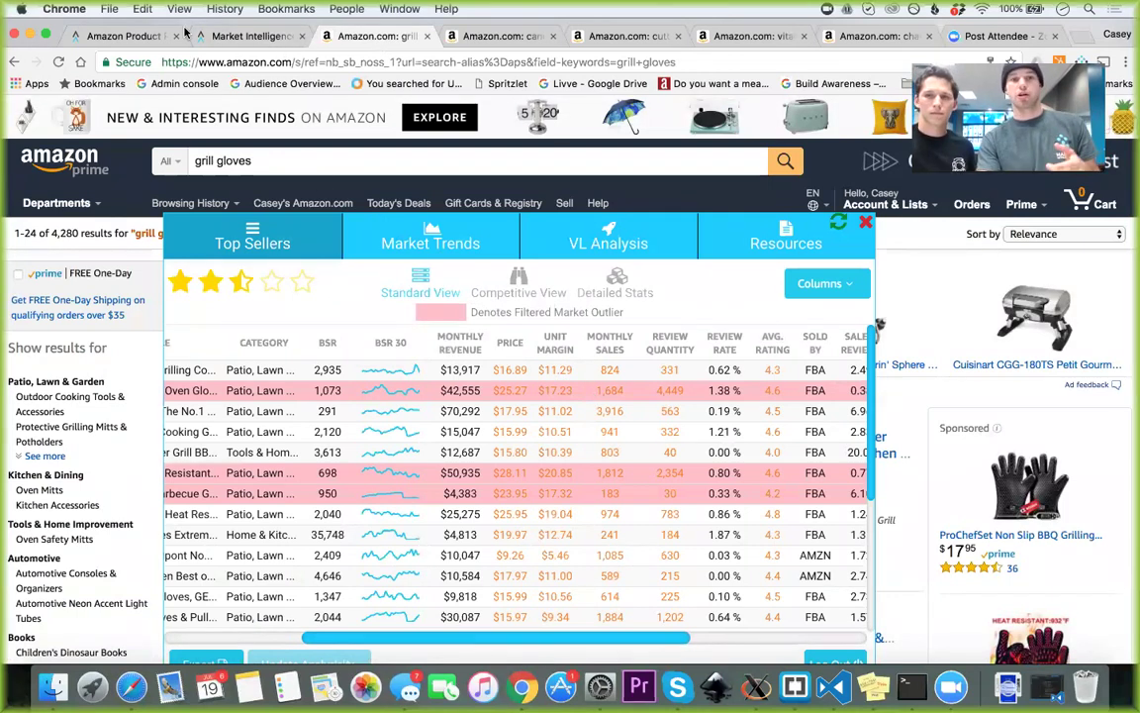
{"action": "left_click", "coordinate": [229, 37]}
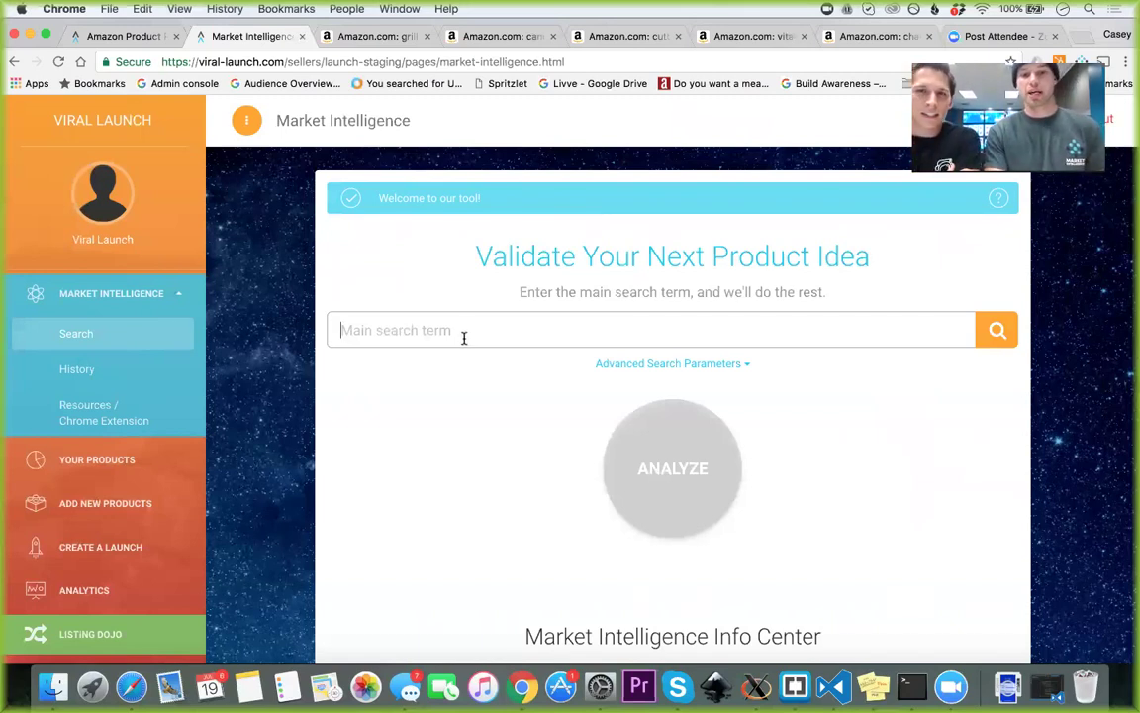
- Expand the advanced search parameters and review the monthly sales, review quantity, net profit and landed unit cost filters
{"action": "left_click", "coordinate": [614, 364]}
{"action": "scroll", "coordinate": [907, 527], "scroll_direction": "down", "scroll_amount": 2}
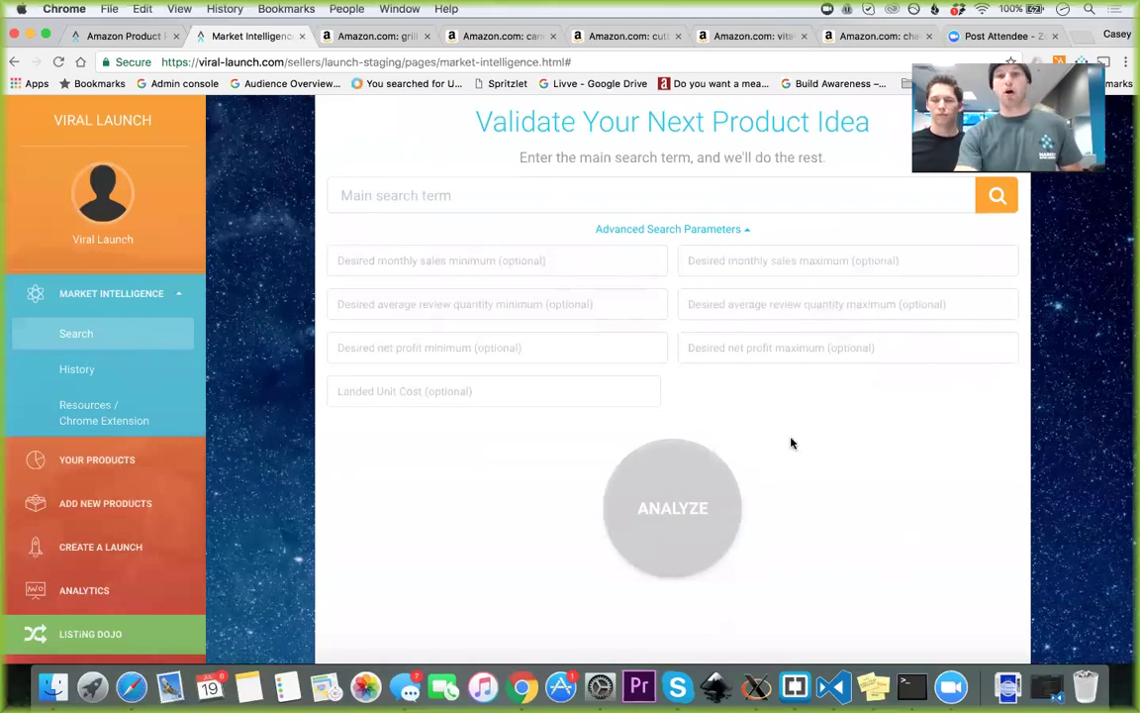
{"action": "scroll", "coordinate": [841, 480], "scroll_direction": "down", "scroll_amount": 1}
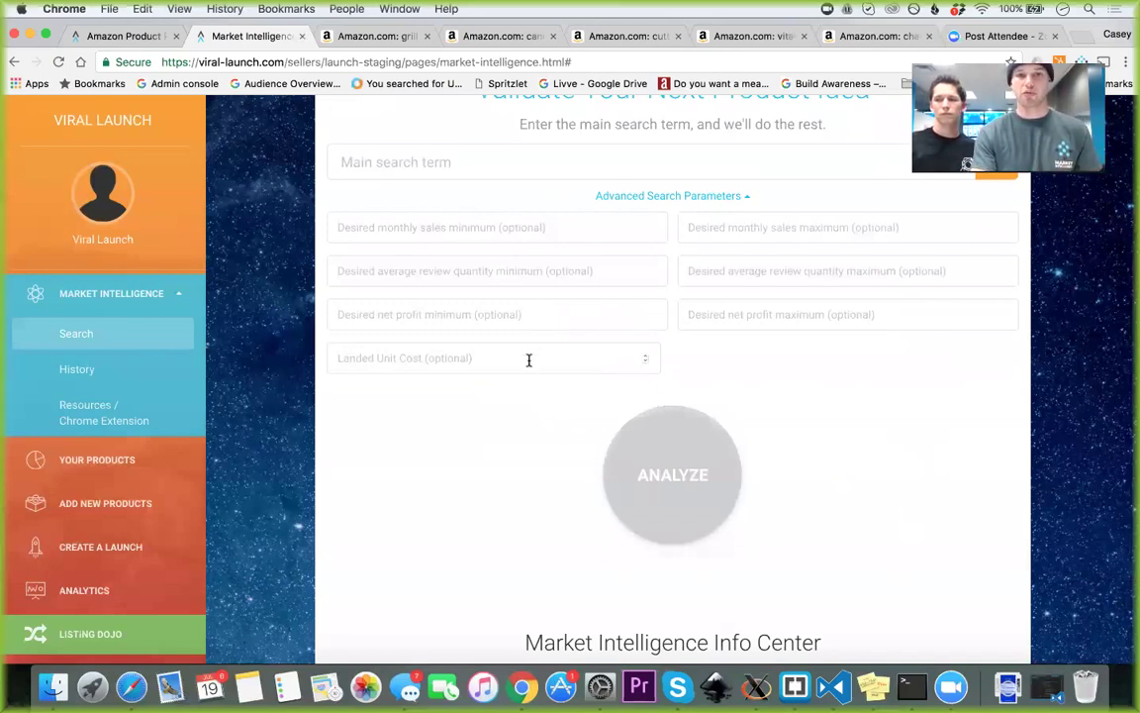
{"action": "scroll", "coordinate": [528, 361], "scroll_direction": "up", "scroll_amount": 3}
{"action": "left_click", "coordinate": [489, 302]}
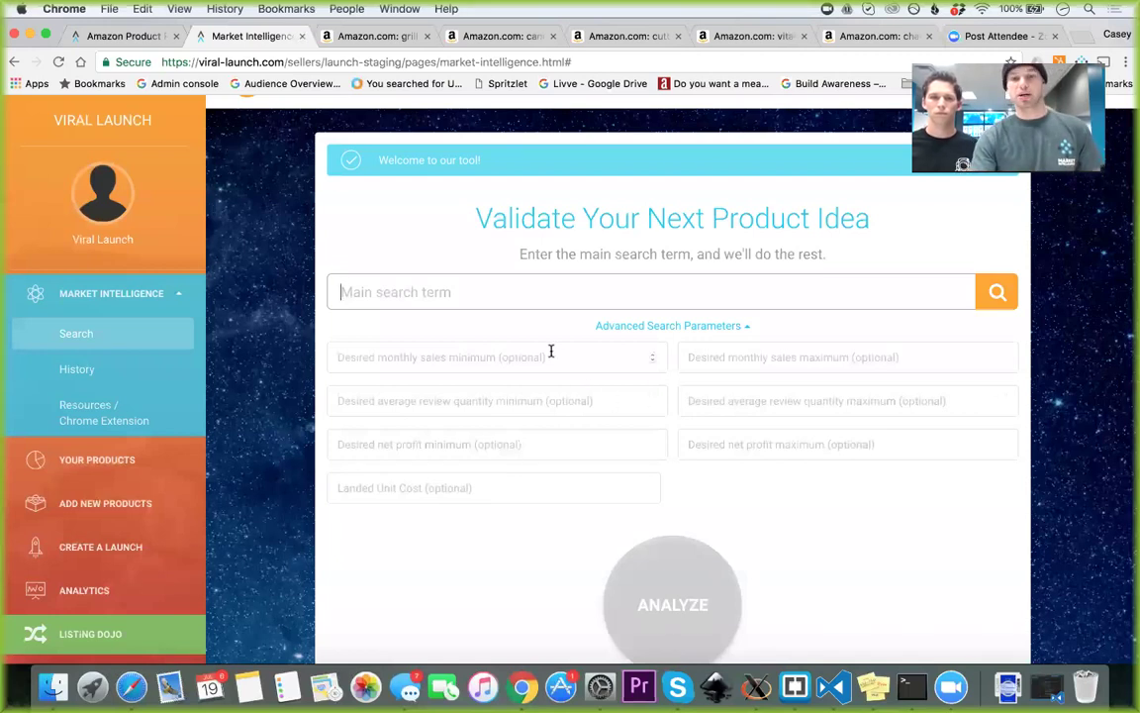
{"action": "left_click", "coordinate": [725, 358]}
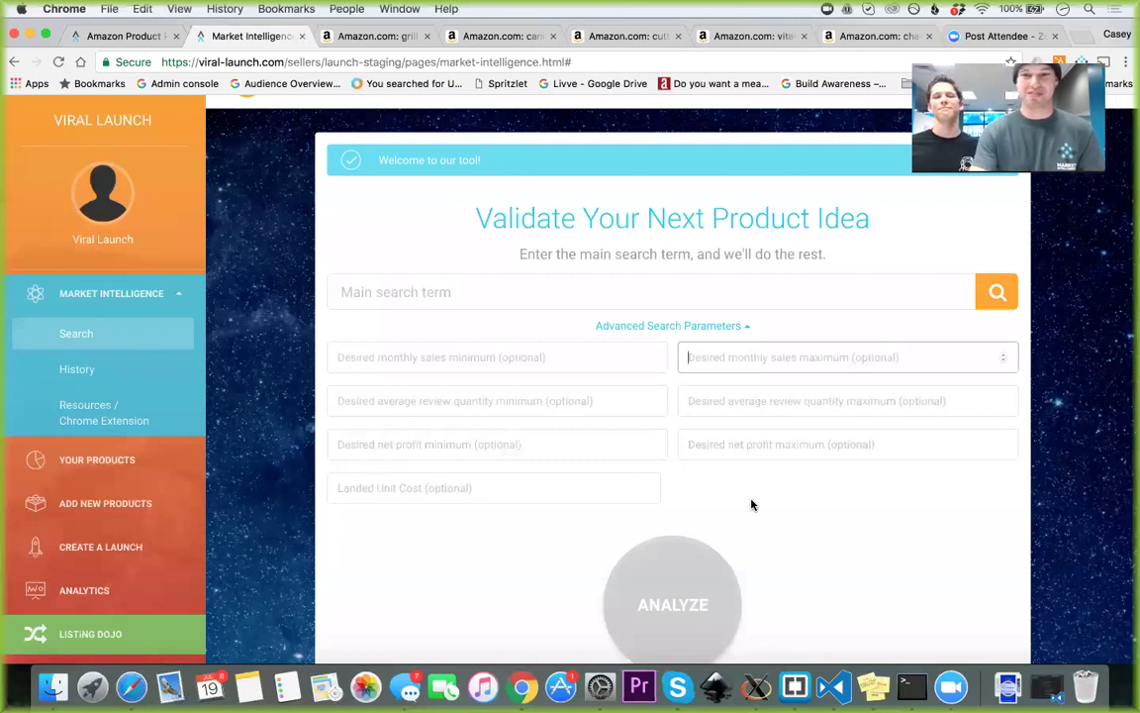
{"action": "left_click", "coordinate": [486, 364]}
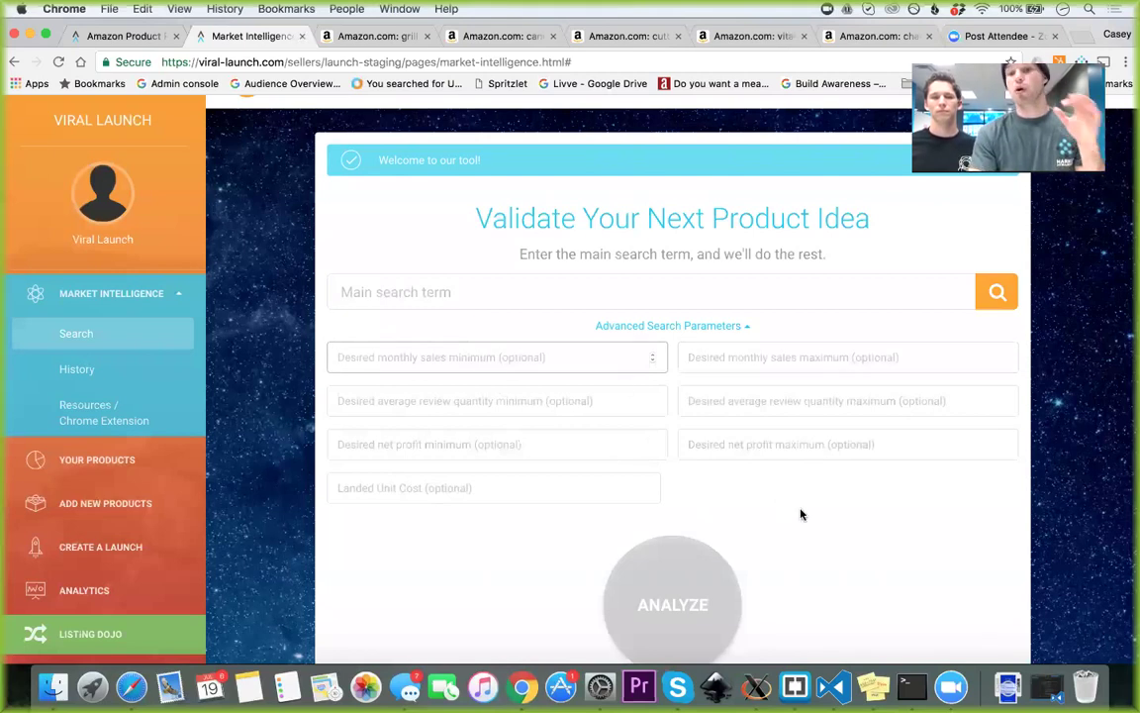
{"action": "scroll", "coordinate": [801, 514], "scroll_direction": "down", "scroll_amount": 4}
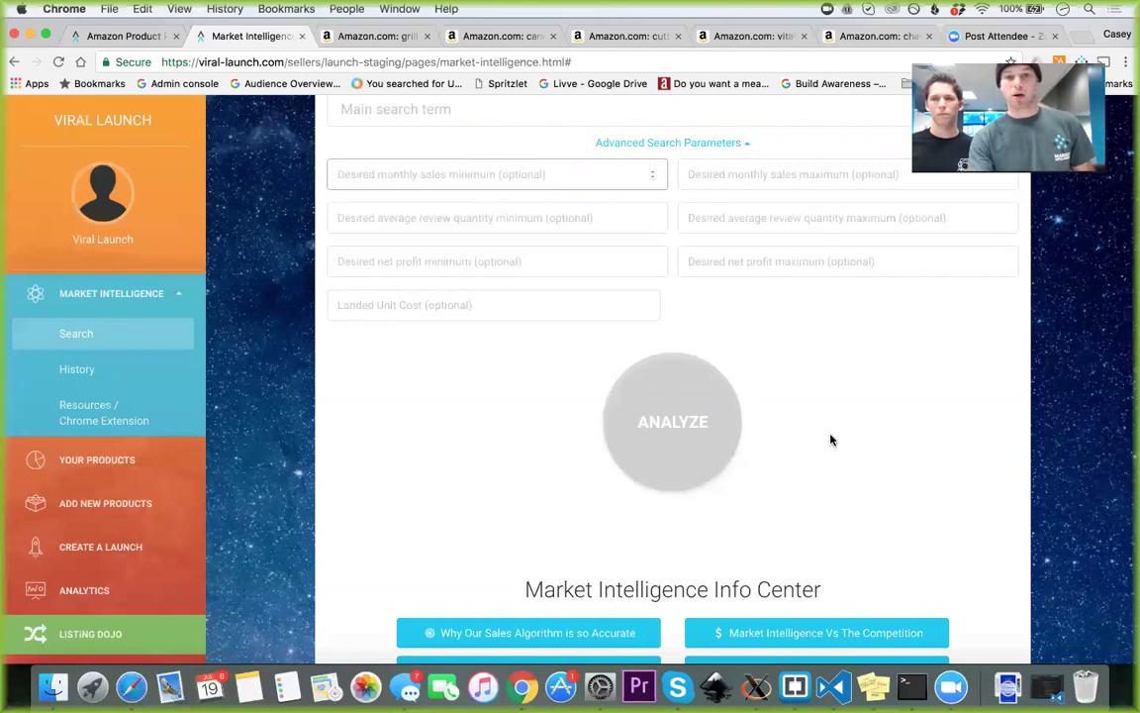
{"action": "scroll", "coordinate": [832, 439], "scroll_direction": "down", "scroll_amount": 1}
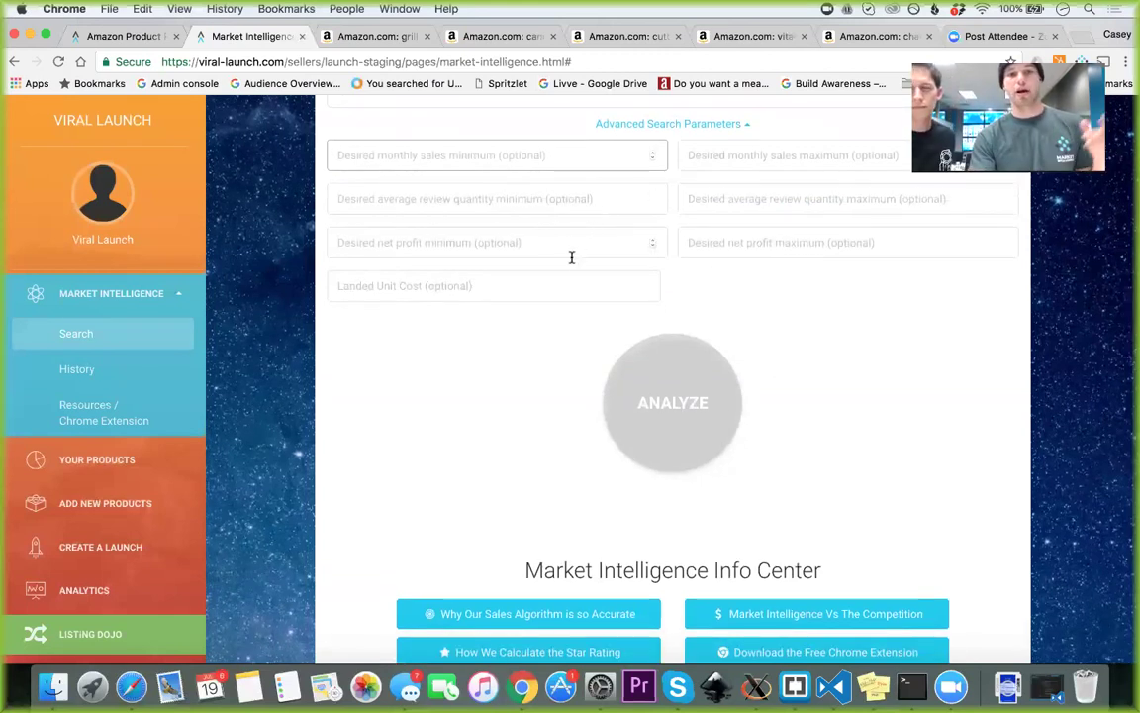
{"action": "scroll", "coordinate": [849, 455], "scroll_direction": "up", "scroll_amount": 2}
{"action": "scroll", "coordinate": [849, 454], "scroll_direction": "up", "scroll_amount": 2}
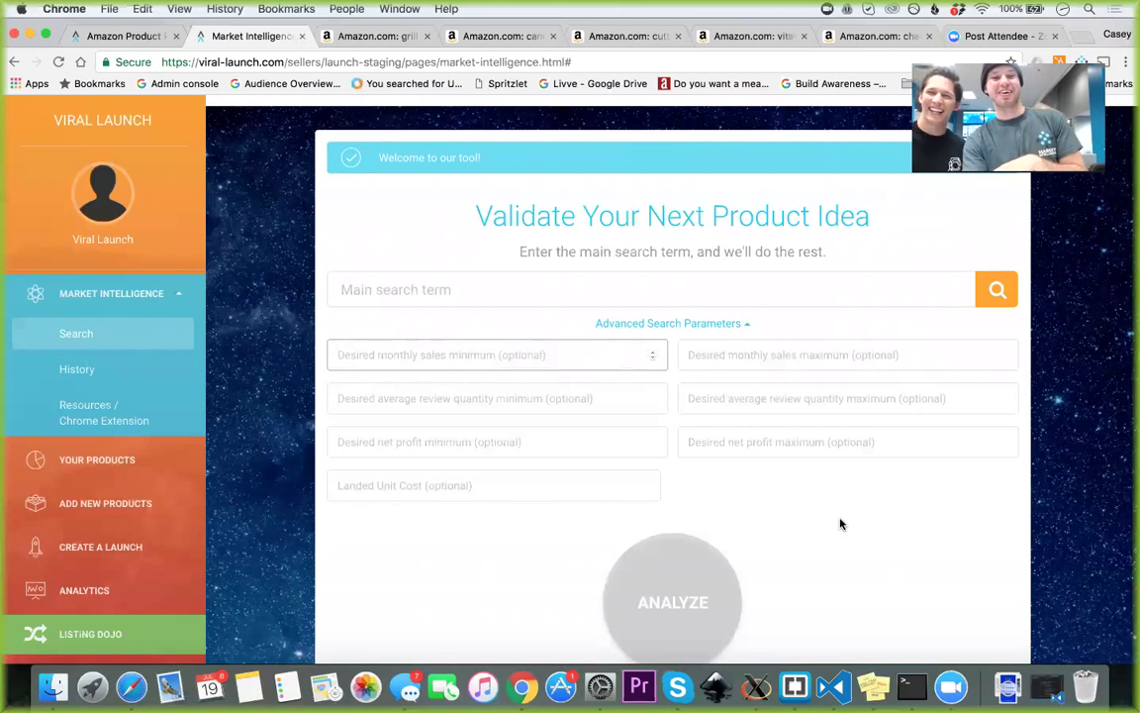
- Run a Market Intelligence analysis for the search terms "fish oil, garcinia cambogia, red bull"
{"action": "left_click", "coordinate": [467, 288]}
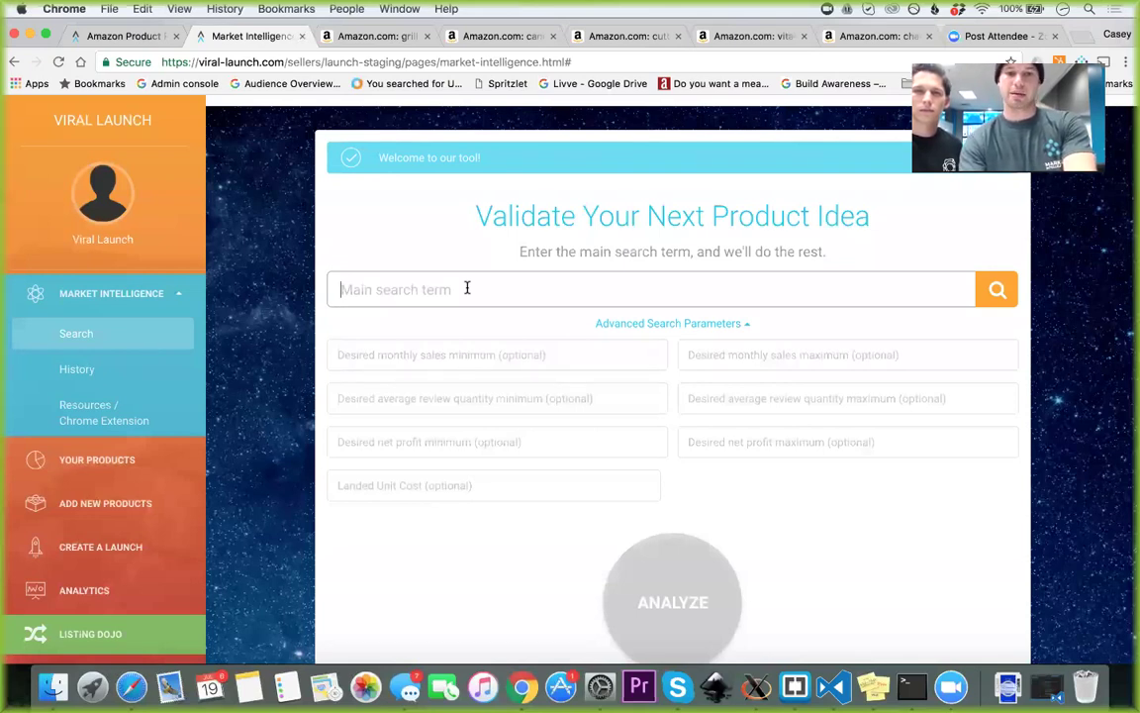
{"action": "type", "text": "fish"}
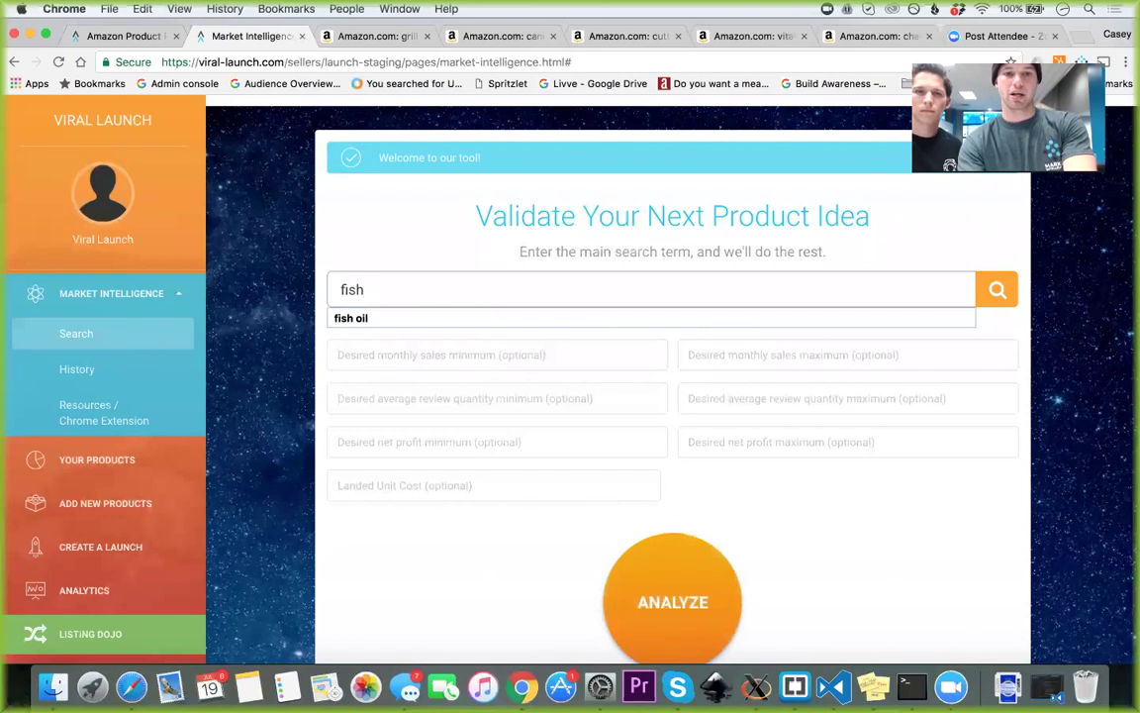
{"action": "type", "text": " oil, "}
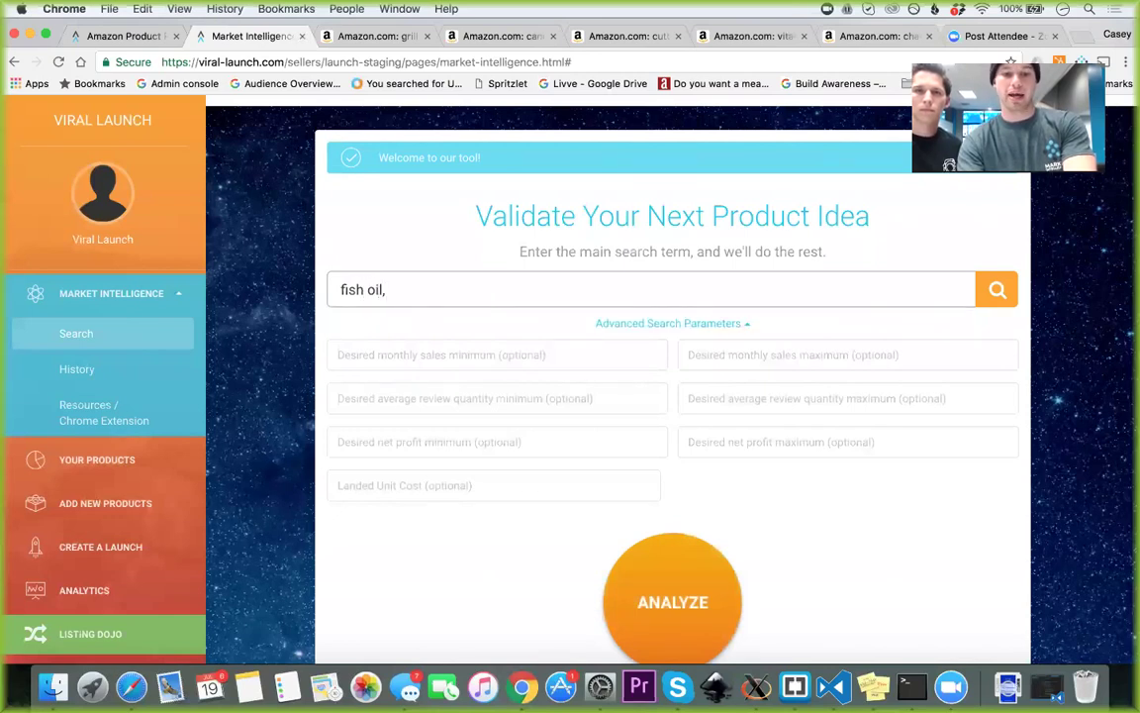
{"action": "type", "text": "gar"}
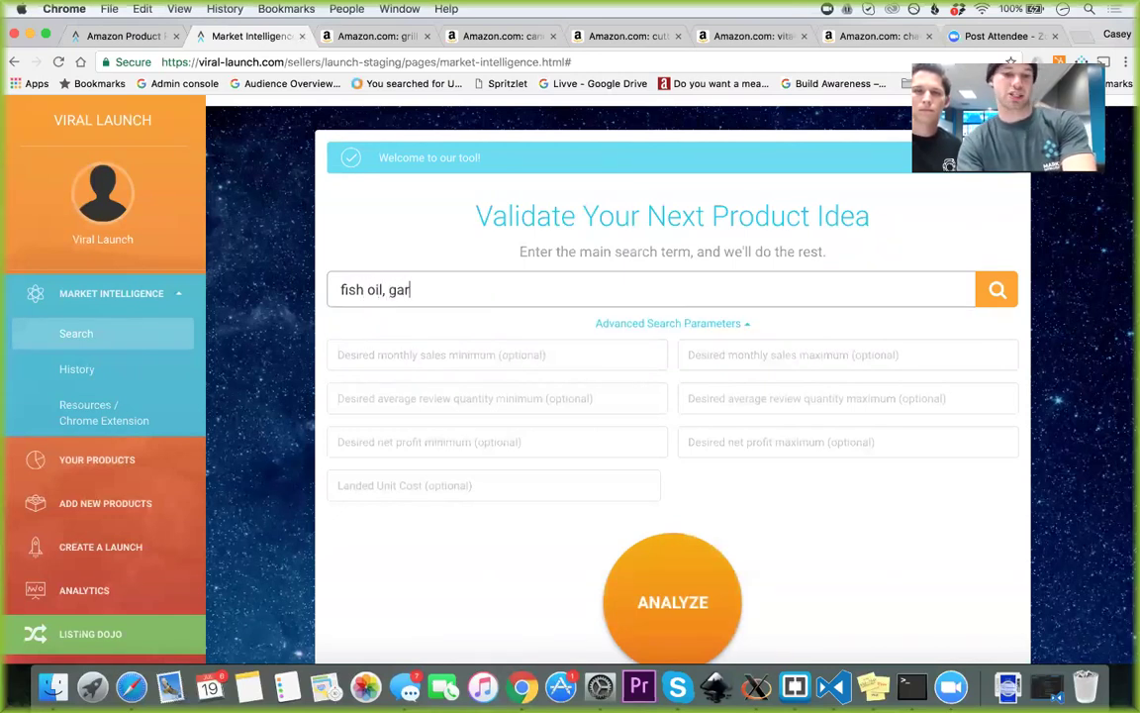
{"action": "type", "text": "cini"}
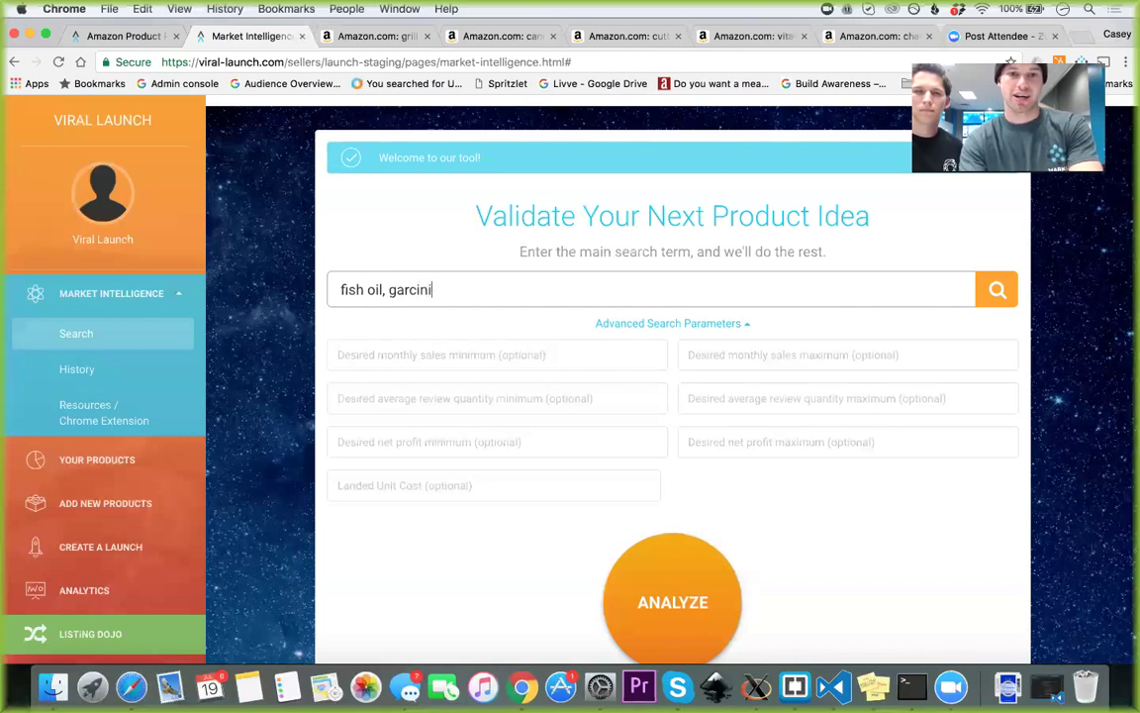
{"action": "type", "text": "a camb"}
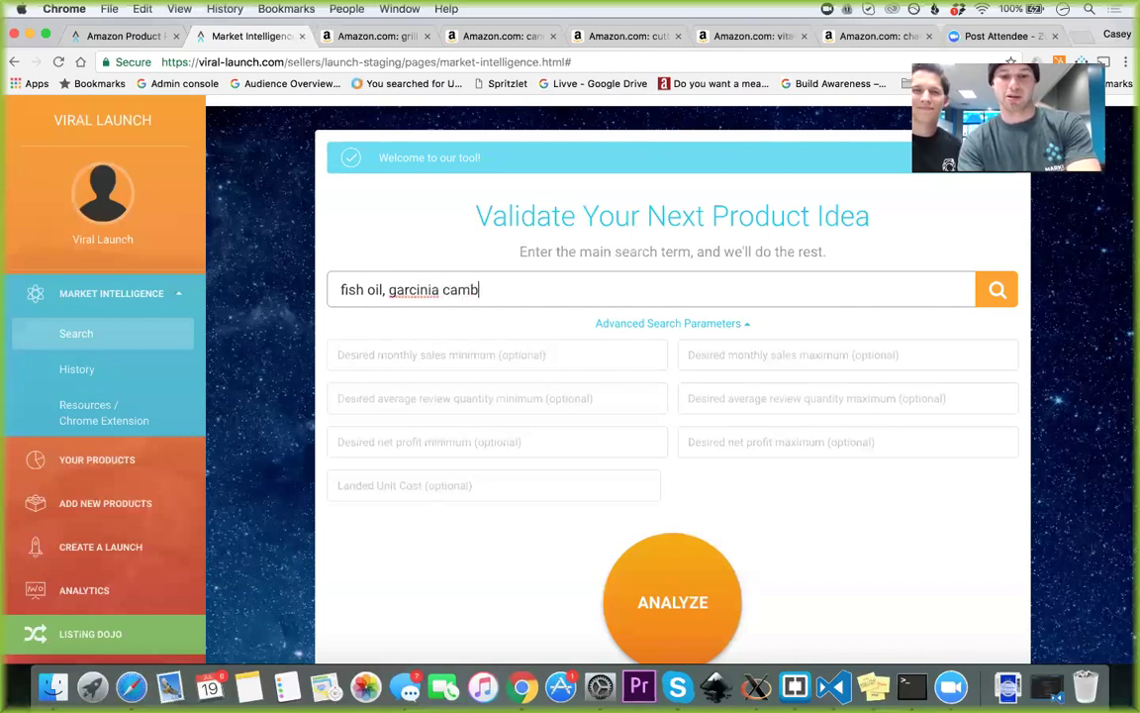
{"action": "type", "text": "ogia,"}
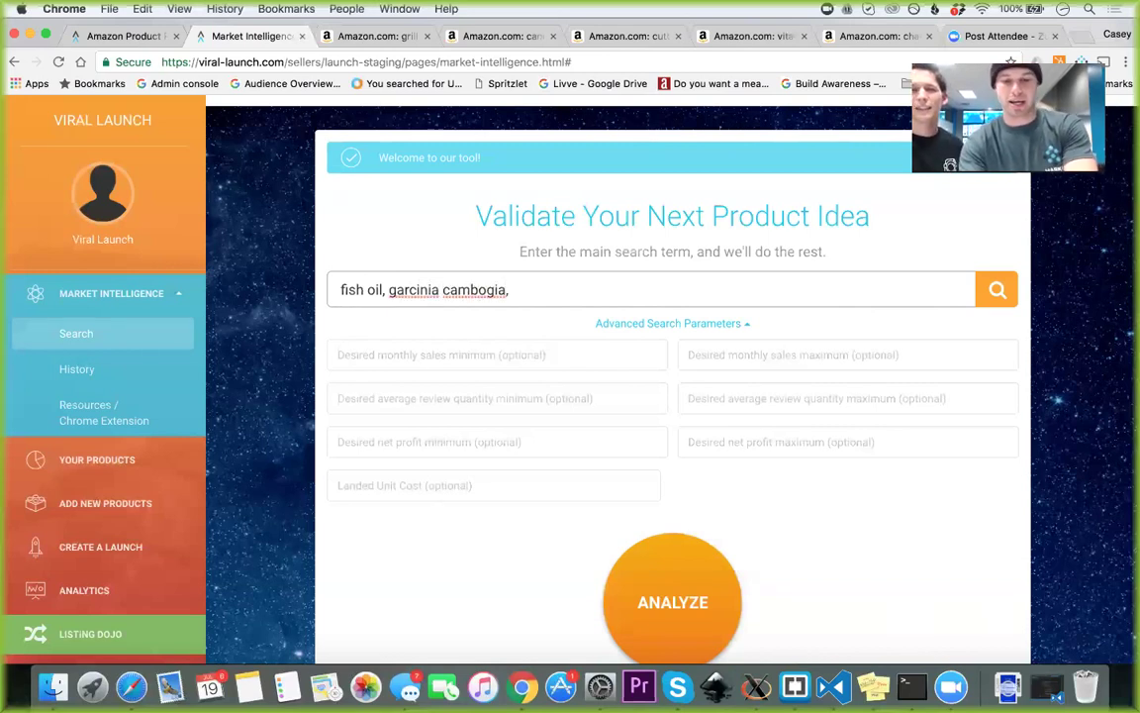
{"action": "type", "text": " red bull"}
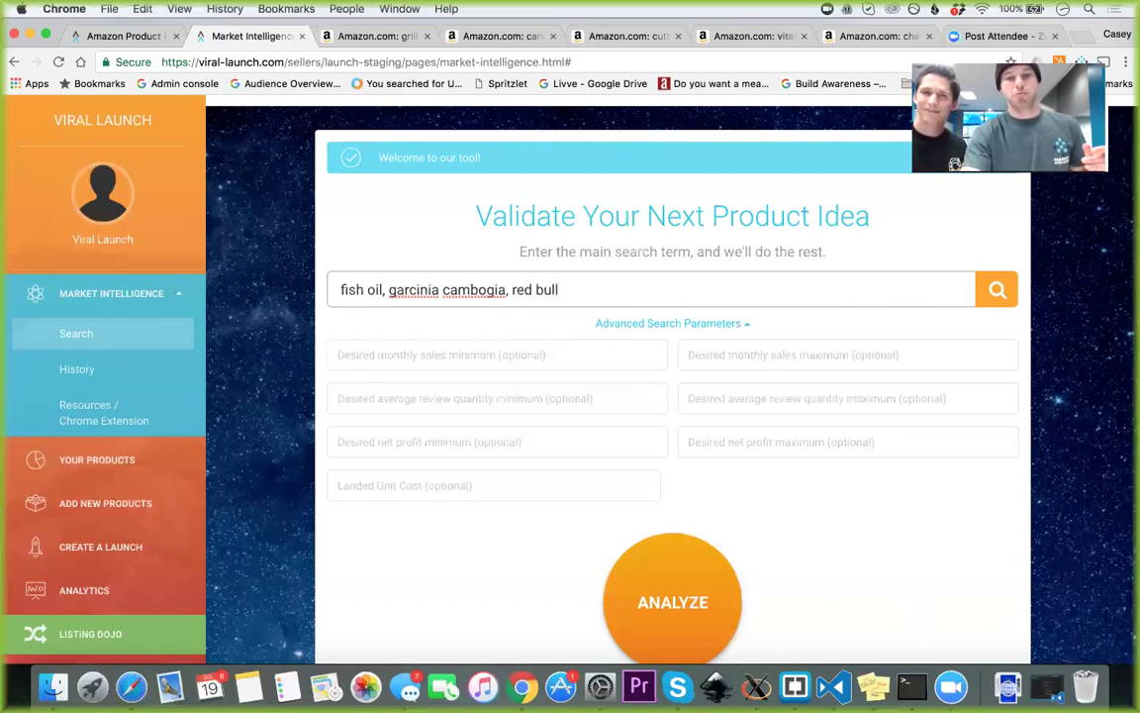
{"action": "key", "text": "Return"}
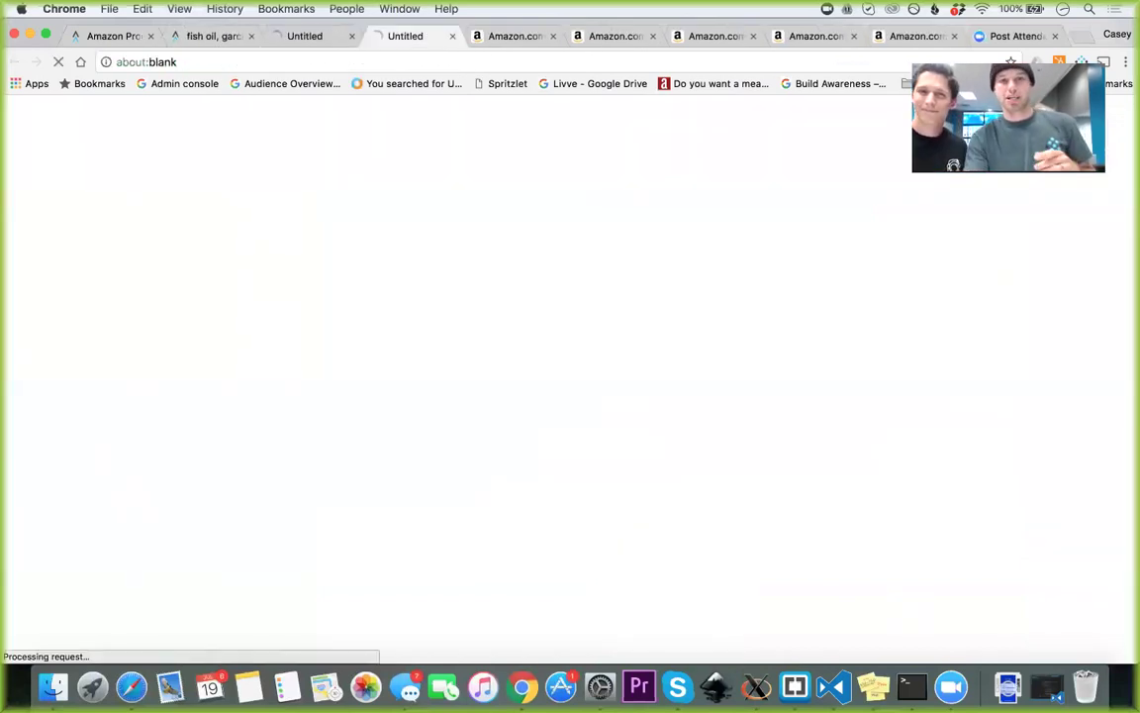
- Close the garcinia cambogia and red bull analyses and return to the fish oil search form
{"action": "left_click", "coordinate": [301, 37]}
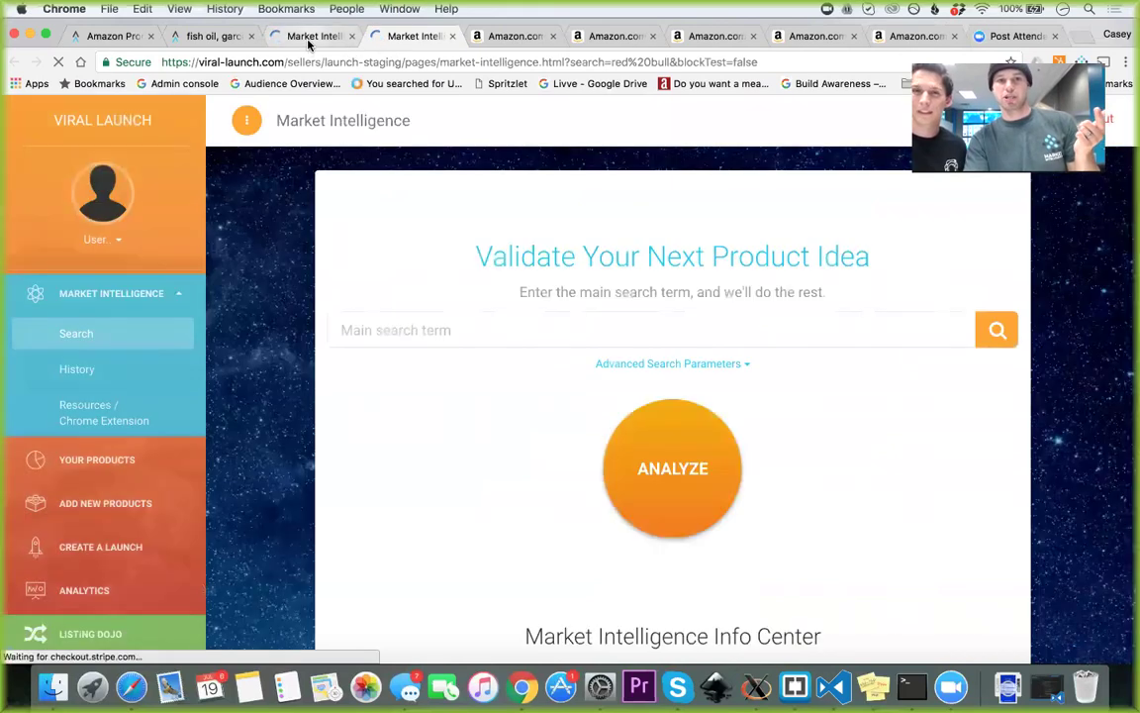
{"action": "left_click", "coordinate": [228, 38]}
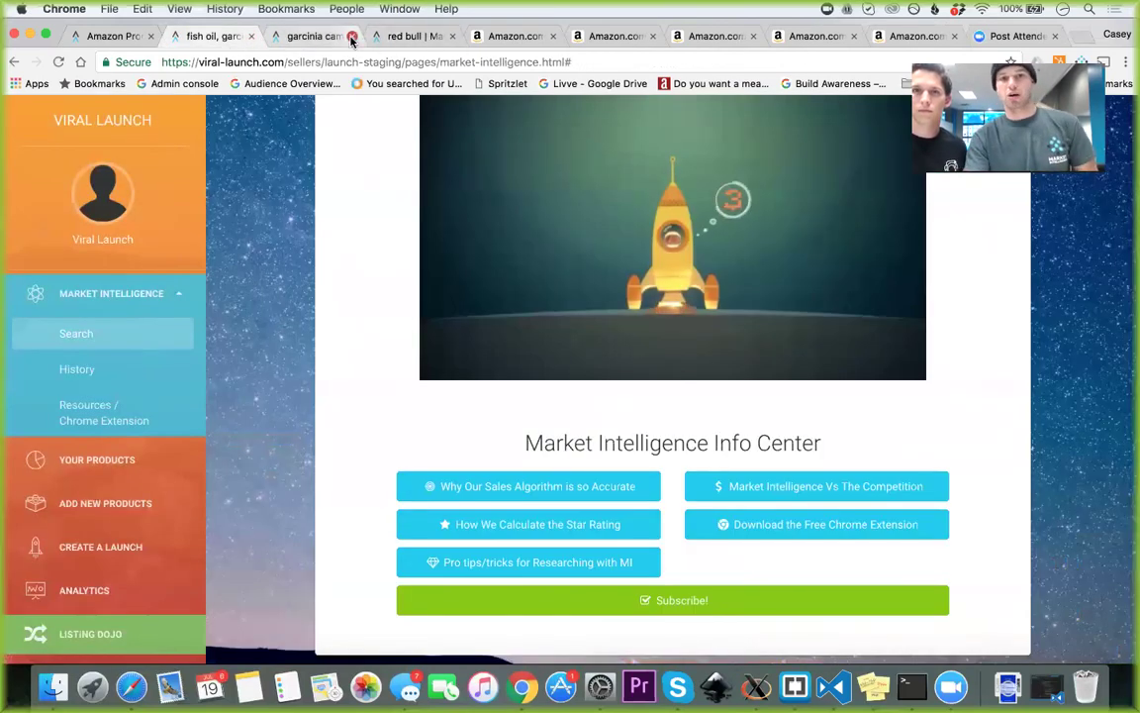
{"action": "left_click", "coordinate": [351, 37]}
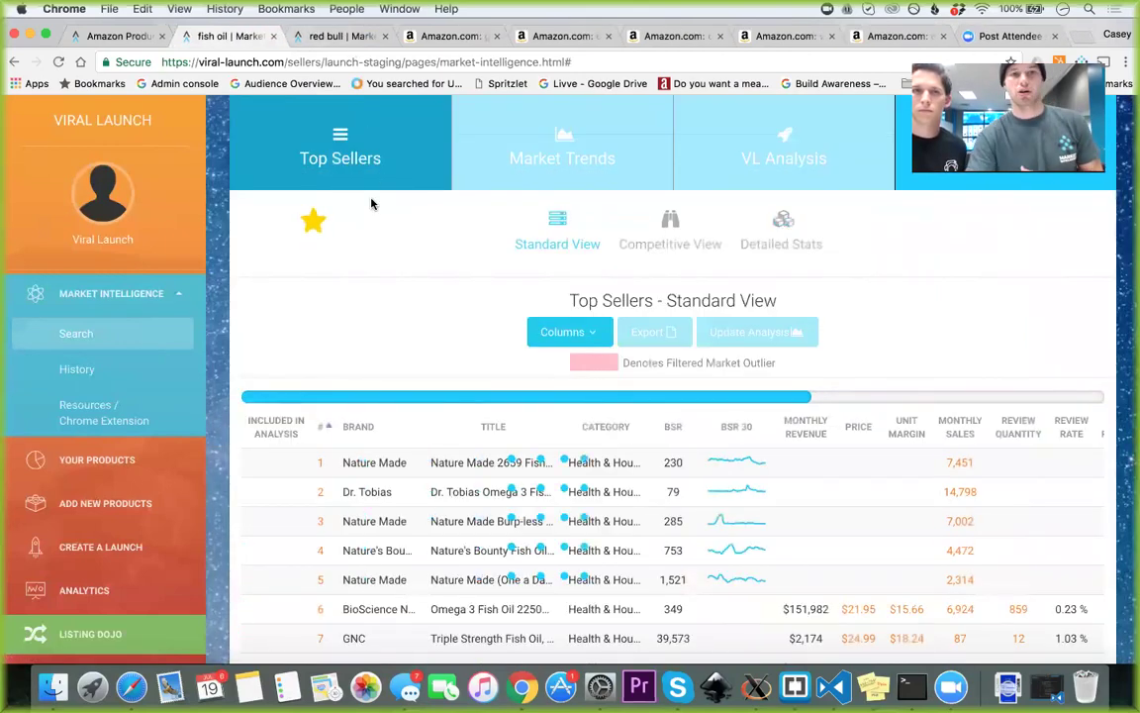
{"action": "left_click", "coordinate": [351, 36]}
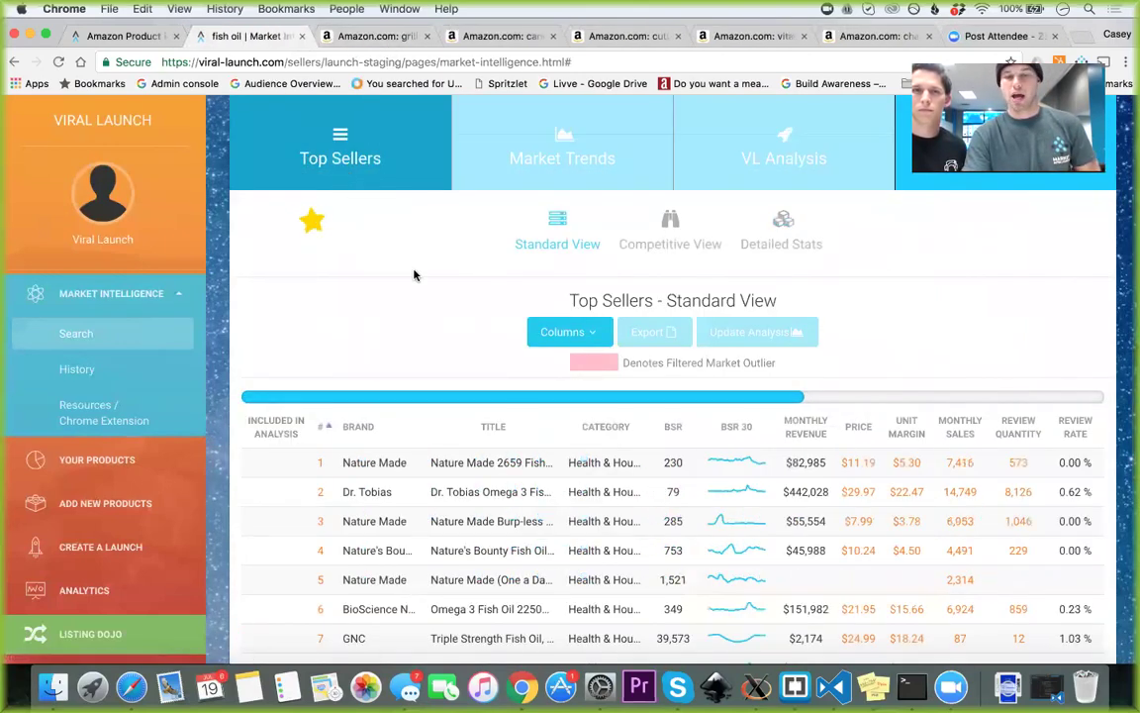
{"action": "scroll", "coordinate": [415, 277], "scroll_direction": "up", "scroll_amount": 15}
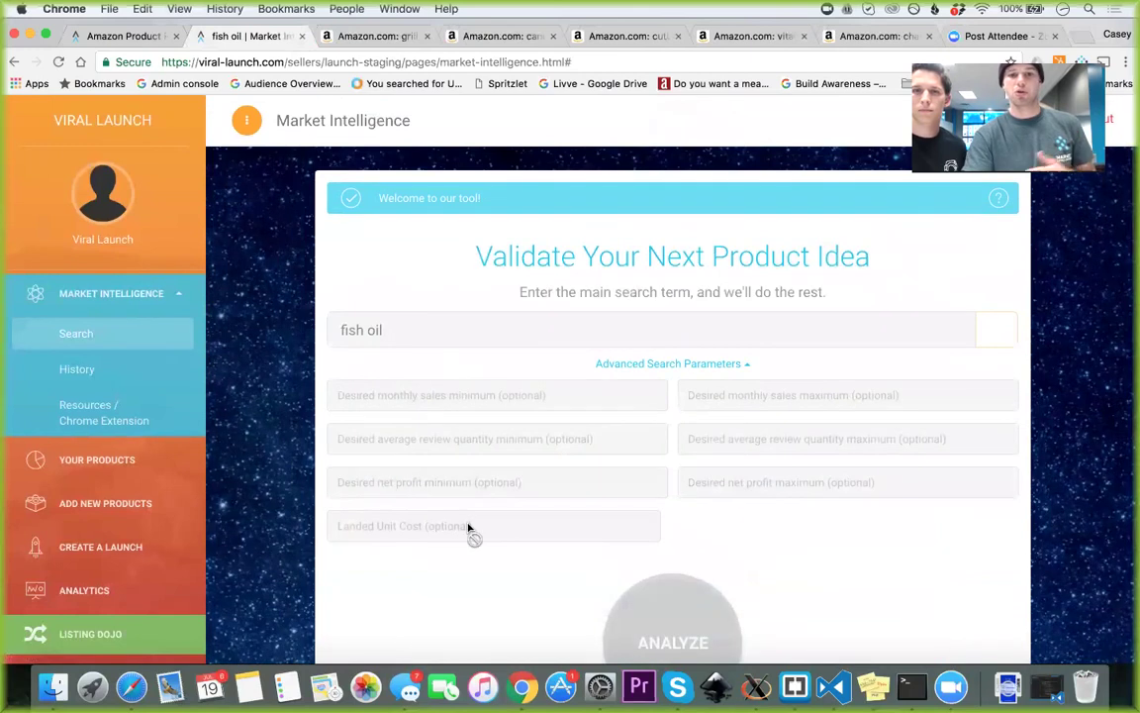
{"action": "scroll", "coordinate": [496, 565], "scroll_direction": "down", "scroll_amount": 3}
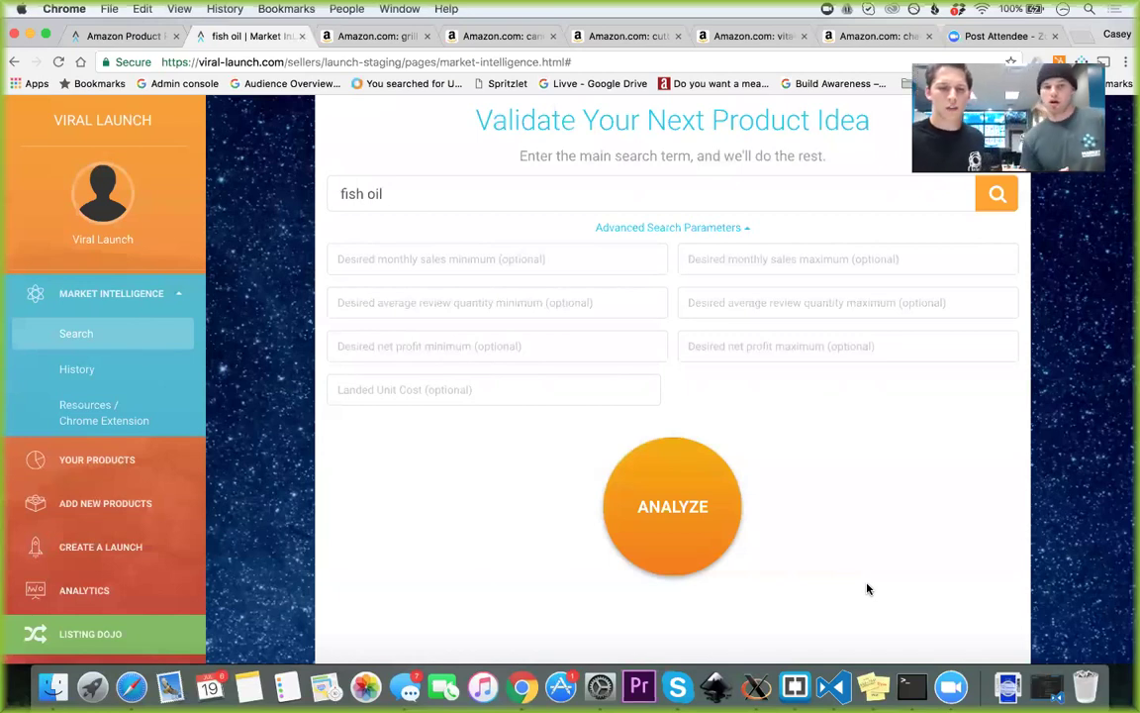
- Examine the grill gloves top sellers on Amazon, including the filtered outliers, monthly sales and review quantity columns
{"action": "left_click", "coordinate": [384, 37]}
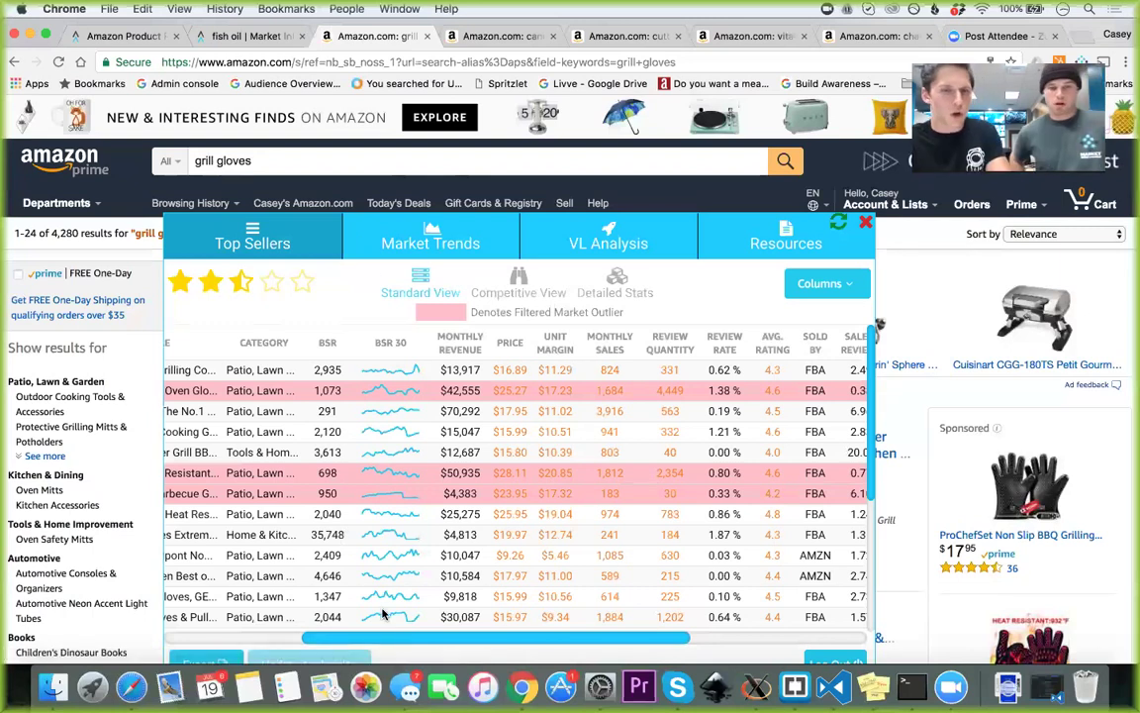
{"action": "left_click_drag", "start_coordinate": [363, 642], "coordinate": [190, 633]}
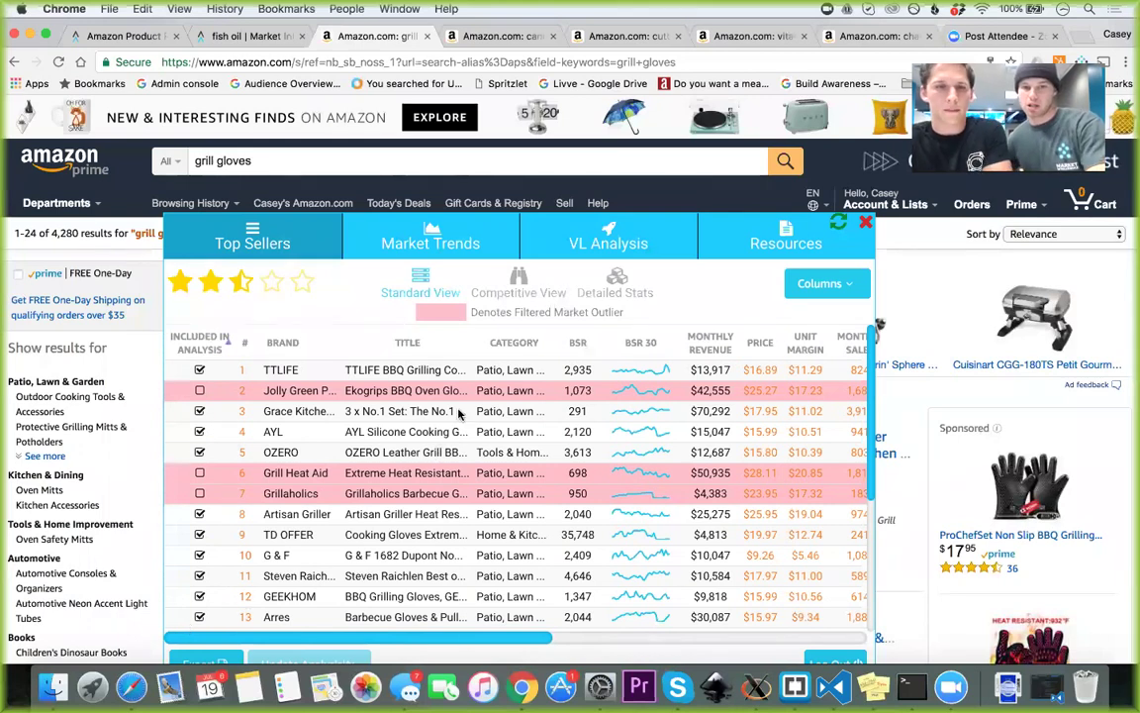
{"action": "scroll", "coordinate": [510, 243], "scroll_direction": "down", "scroll_amount": 1}
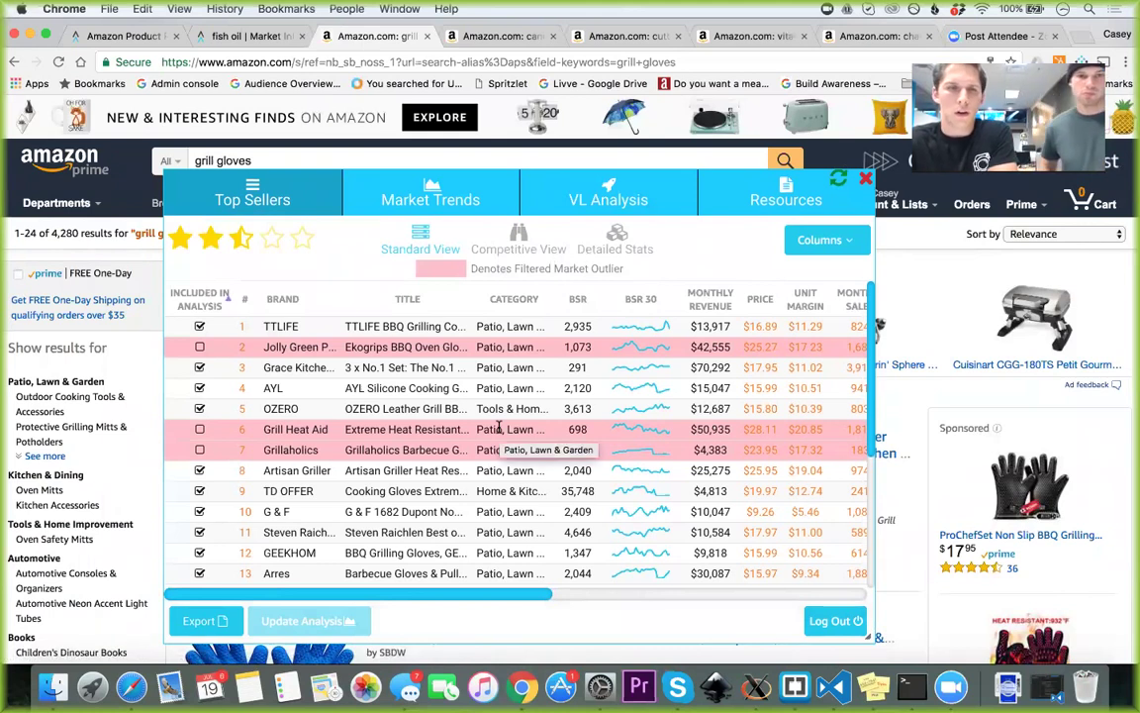
{"action": "mouse_move", "coordinate": [201, 297]}
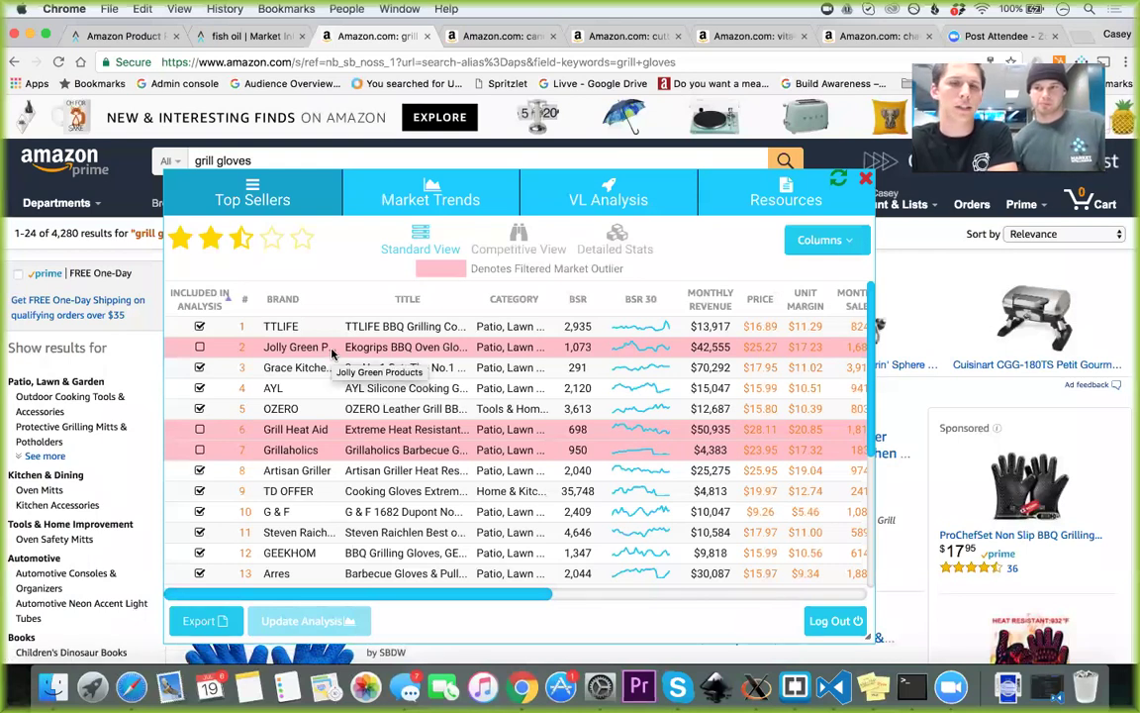
{"action": "left_click_drag", "start_coordinate": [452, 262], "coordinate": [654, 249]}
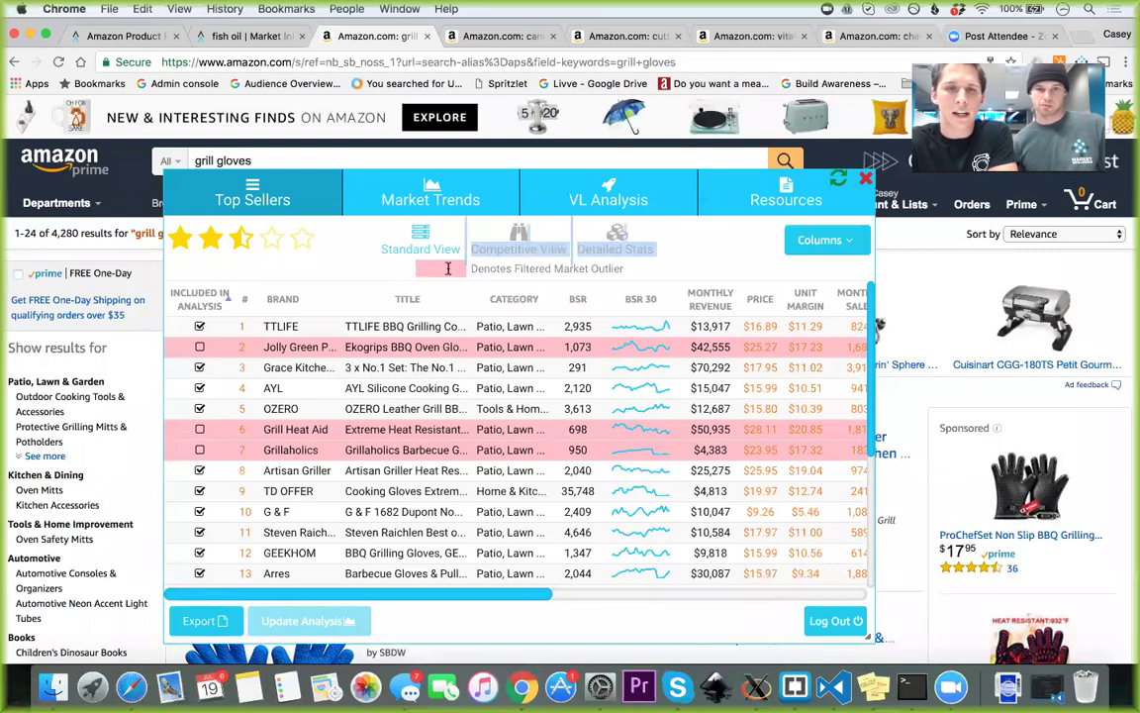
{"action": "left_click", "coordinate": [391, 265]}
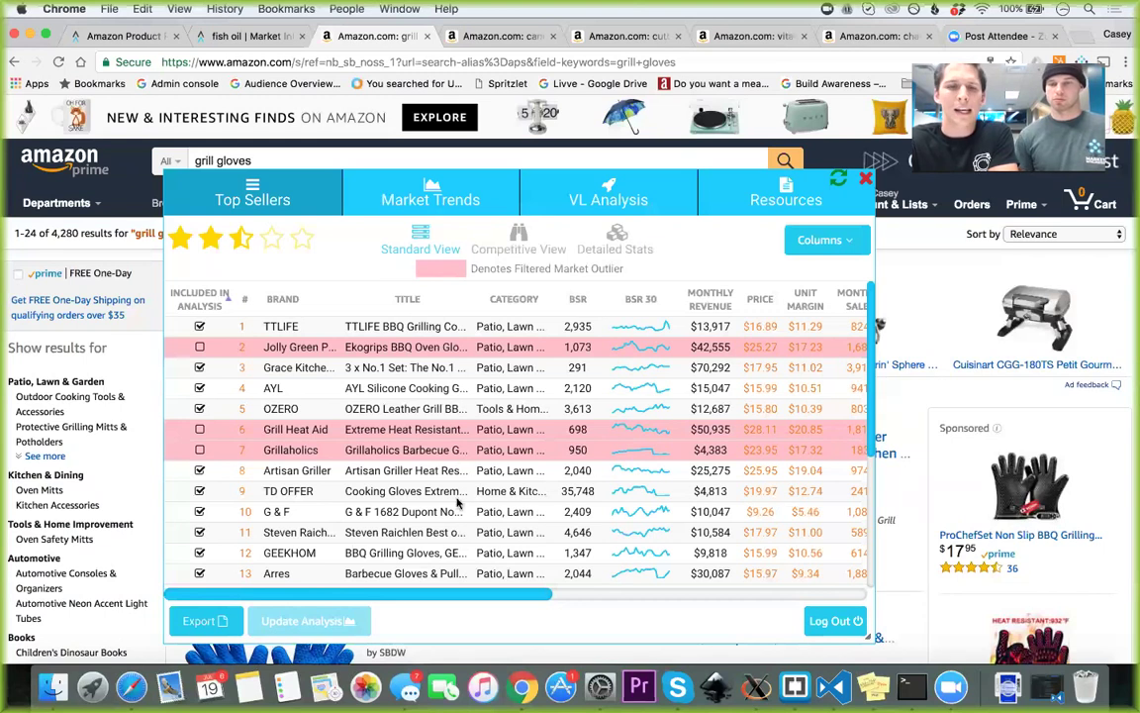
{"action": "left_click_drag", "start_coordinate": [424, 595], "coordinate": [496, 603]}
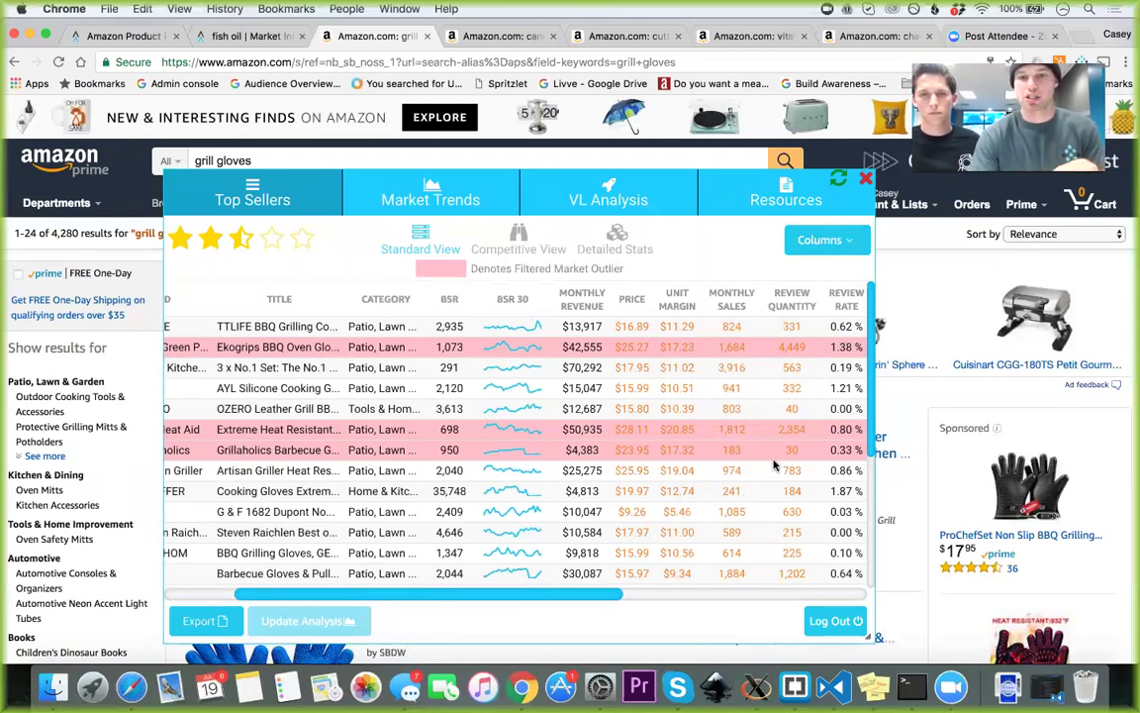
- Inspect the monthly revenue, sales and review columns of the candy canes top sellers on Amazon
{"action": "left_click", "coordinate": [485, 40]}
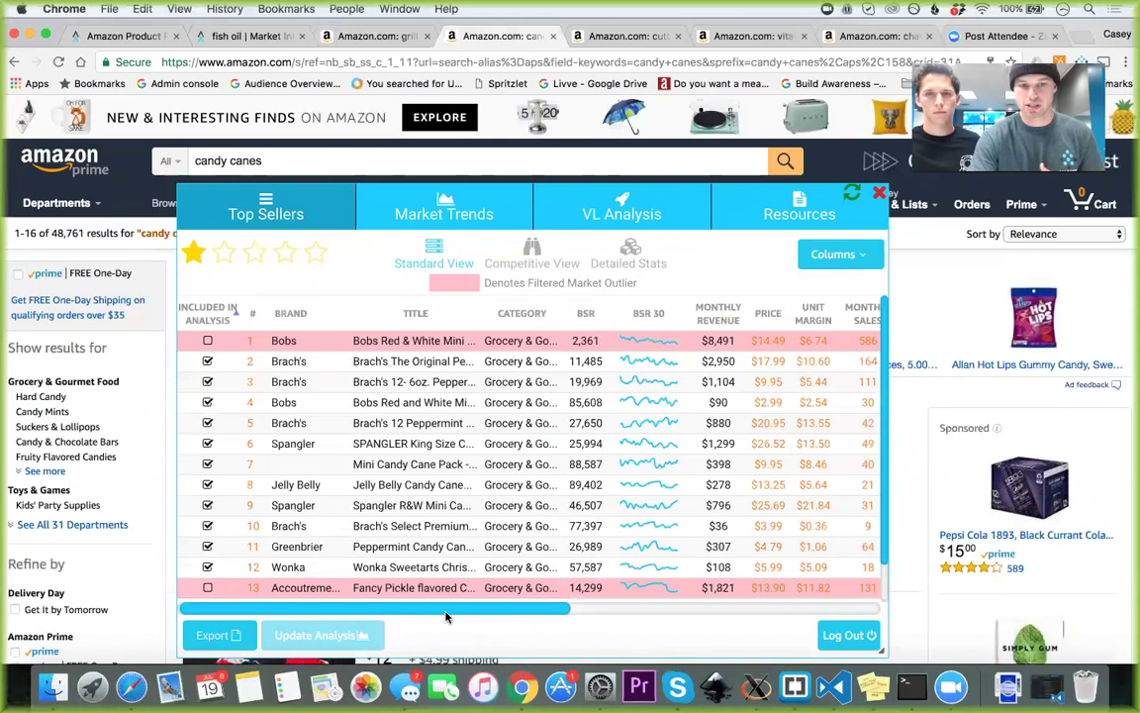
{"action": "left_click_drag", "start_coordinate": [473, 611], "coordinate": [589, 606]}
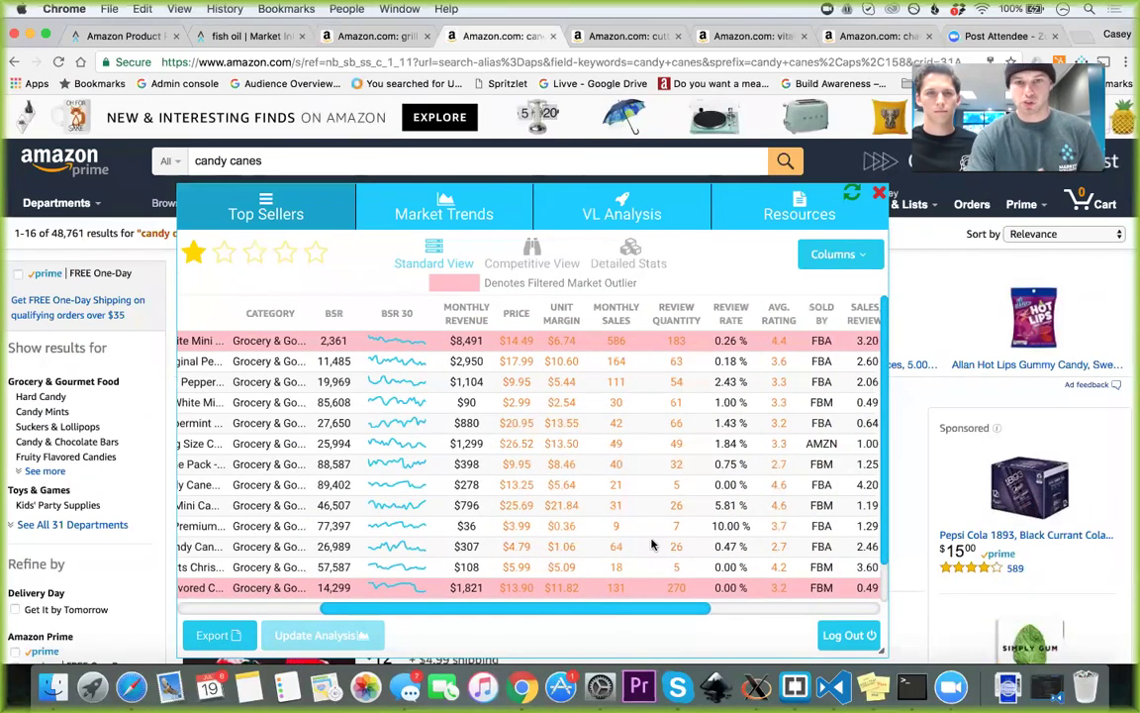